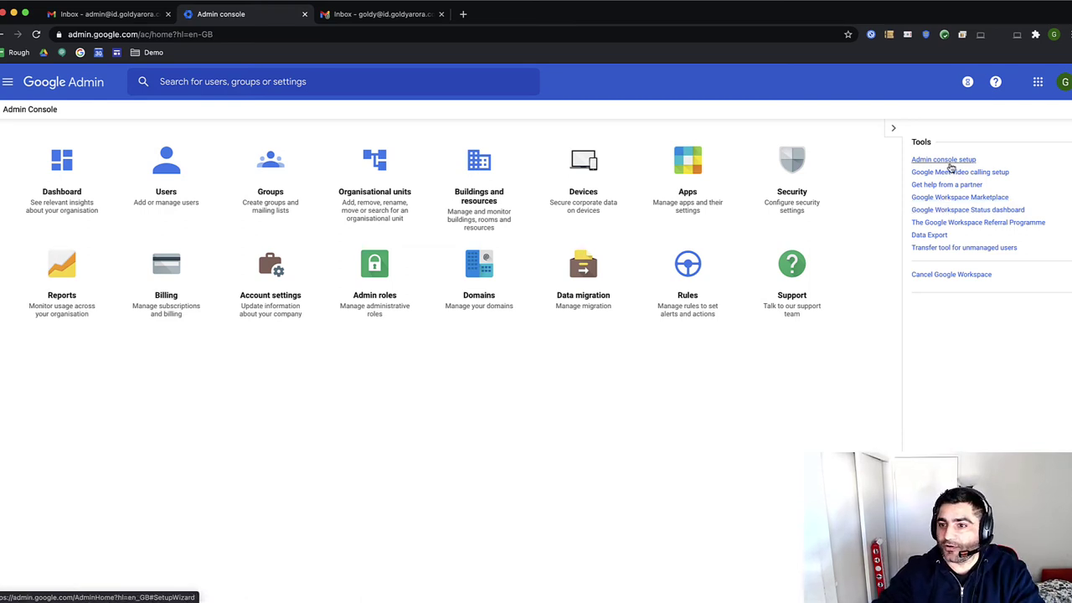
Search the Google Workspace Marketplace for 'zoom' and open the Zoom for GSuite listing
{"action": "left_click", "coordinate": [950, 198]}
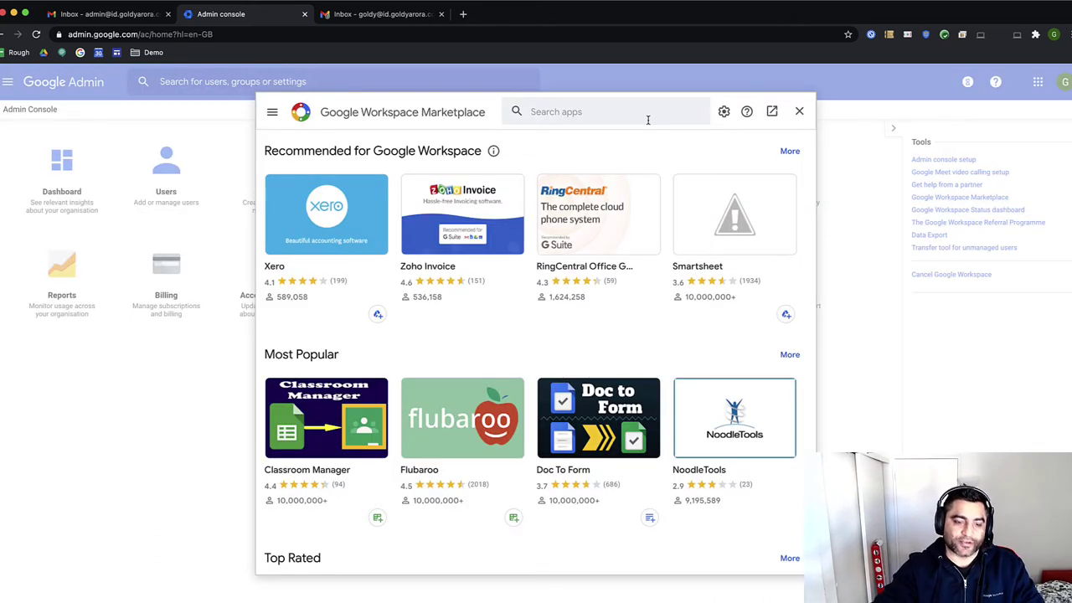
{"action": "left_click", "coordinate": [622, 110]}
{"action": "type", "text": "zoom"}
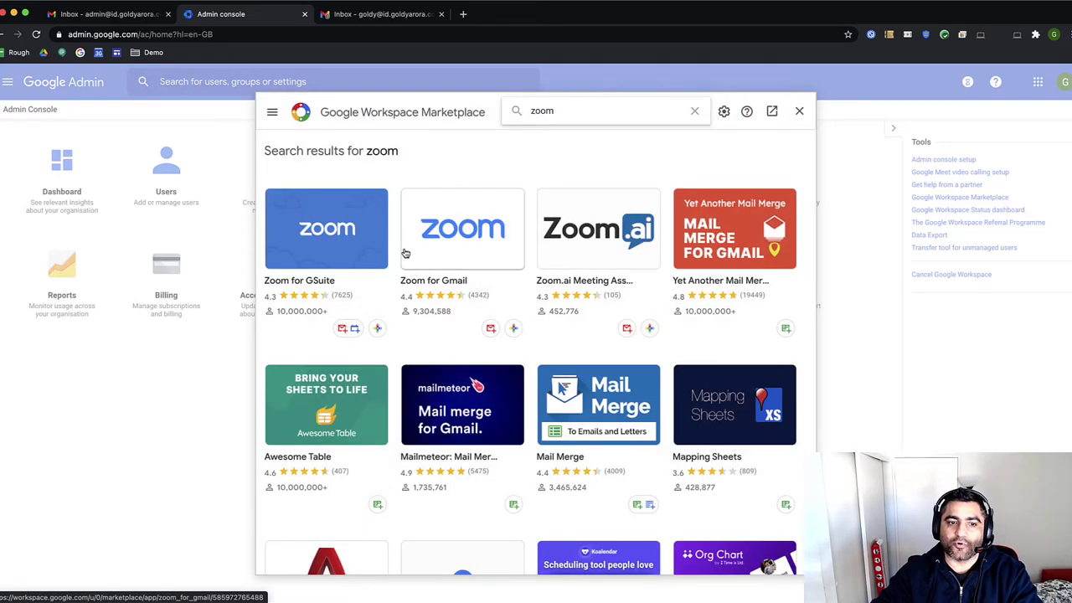
{"action": "left_click", "coordinate": [342, 239]}
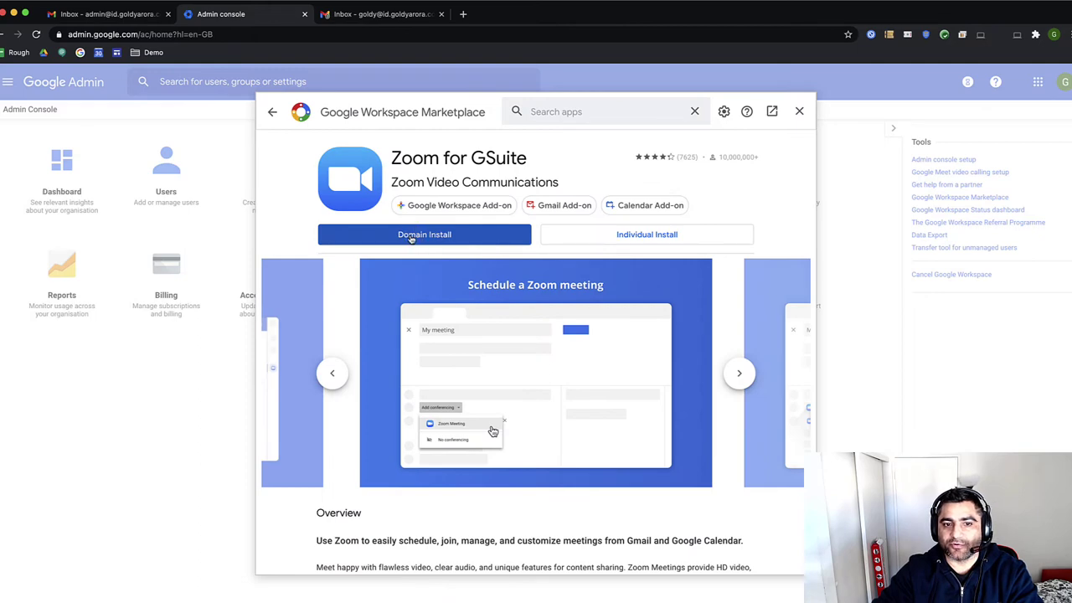
Domain-install Zoom for GSuite, accepting its terms and permissions, then close the Marketplace
{"action": "left_click", "coordinate": [467, 242]}
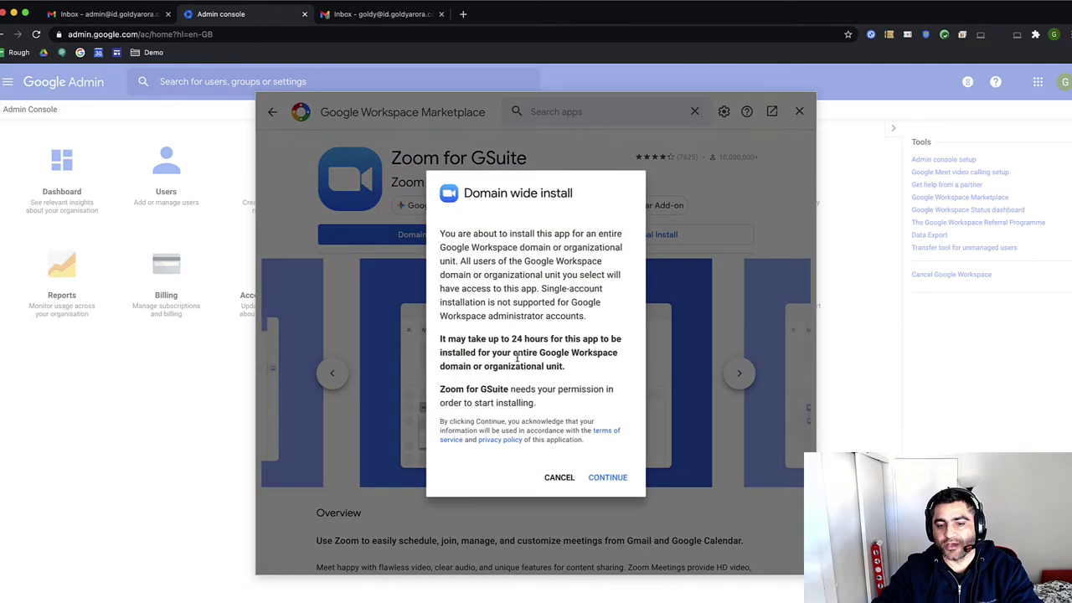
{"action": "left_click", "coordinate": [607, 477]}
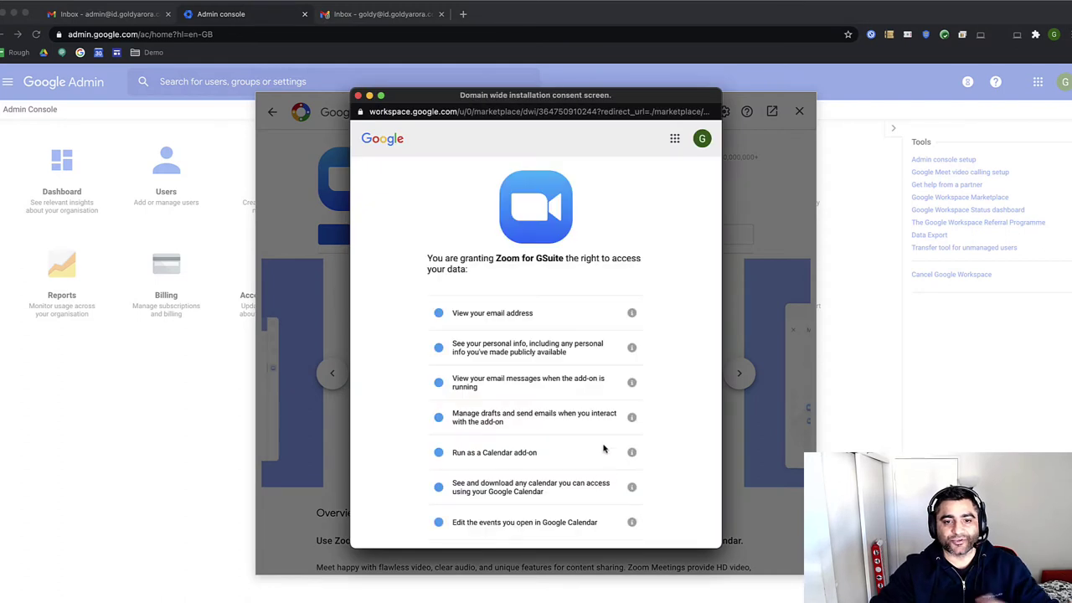
{"action": "scroll", "coordinate": [591, 444], "scroll_direction": "down", "scroll_amount": 5}
{"action": "left_click", "coordinate": [432, 500]}
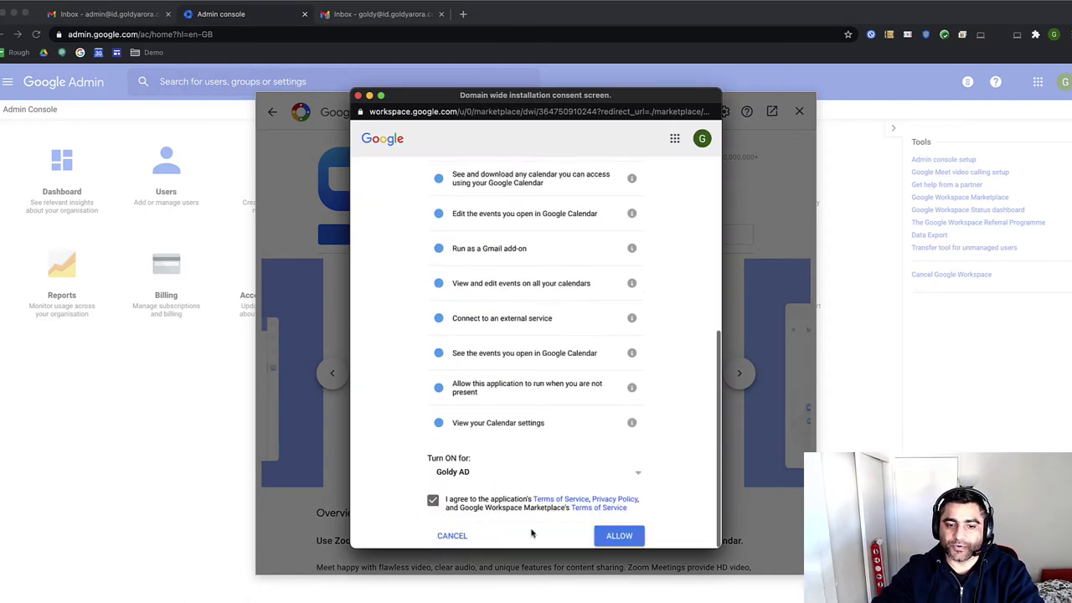
{"action": "left_click", "coordinate": [608, 536]}
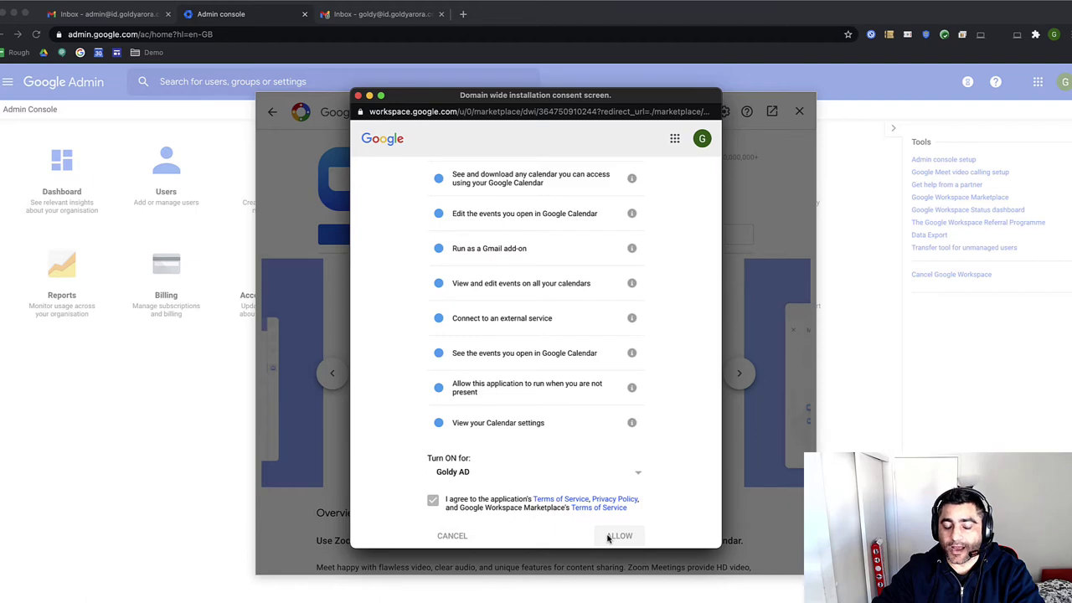
{"action": "left_click", "coordinate": [605, 477]}
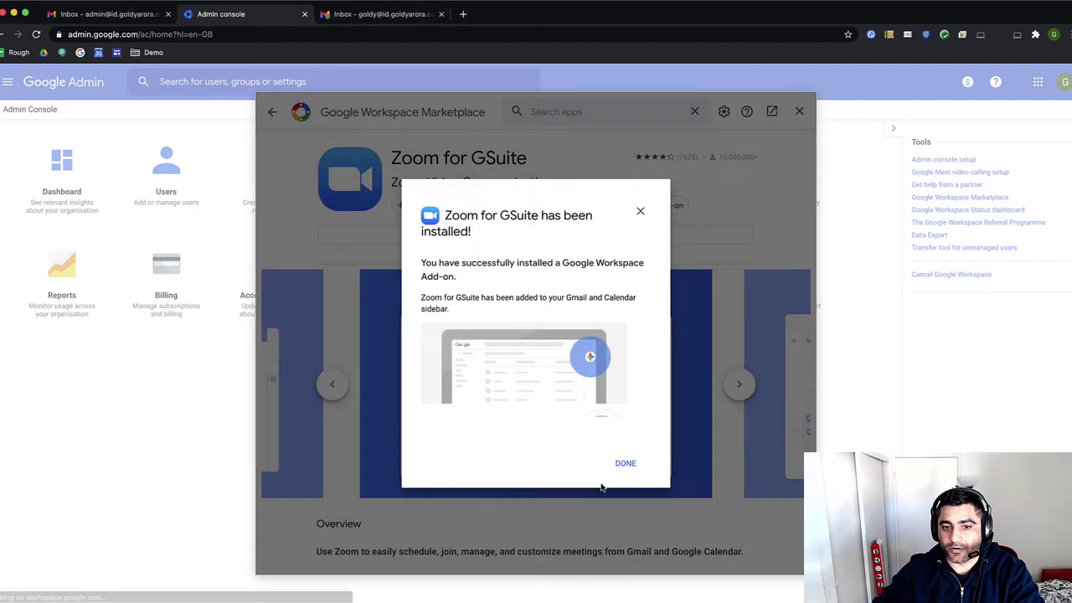
{"action": "left_click", "coordinate": [626, 466]}
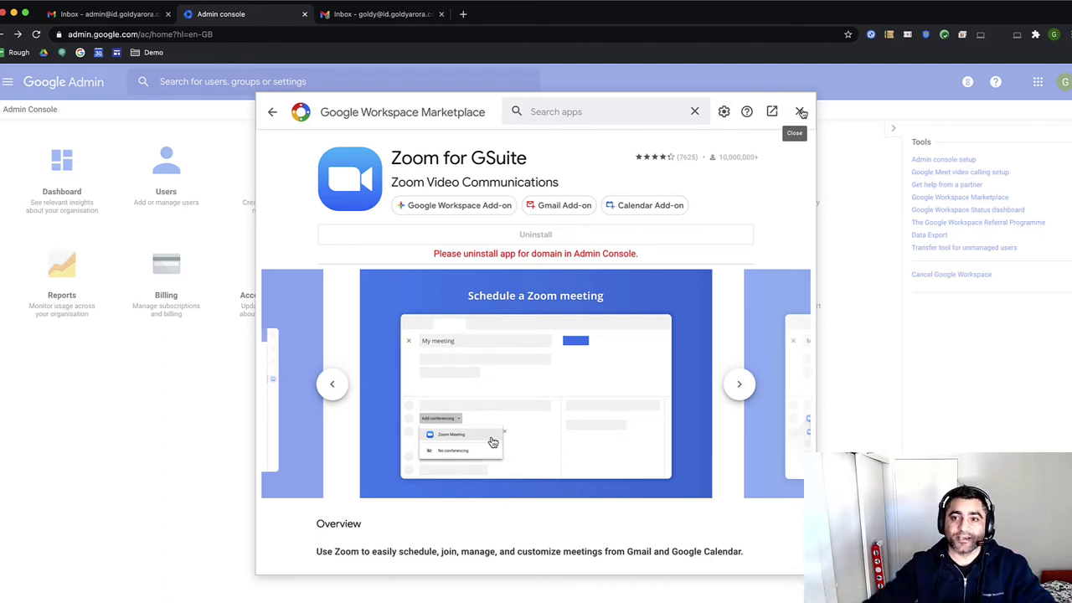
{"action": "left_click", "coordinate": [800, 112]}
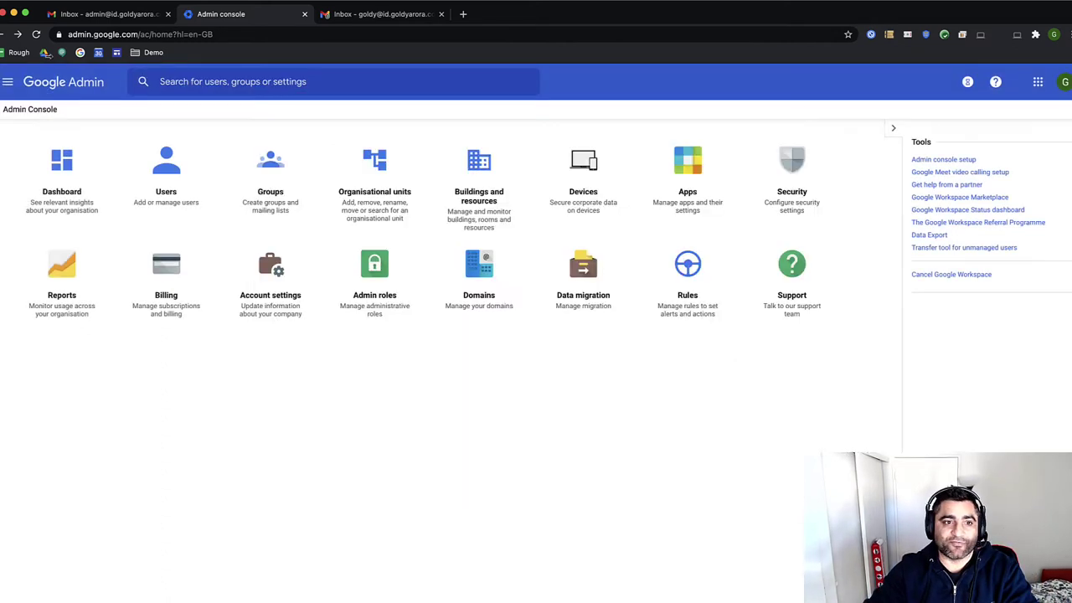
In Calendar sharing settings, untick Meet as default provider and automatic video conferencing, then save
{"action": "left_click", "coordinate": [8, 84]}
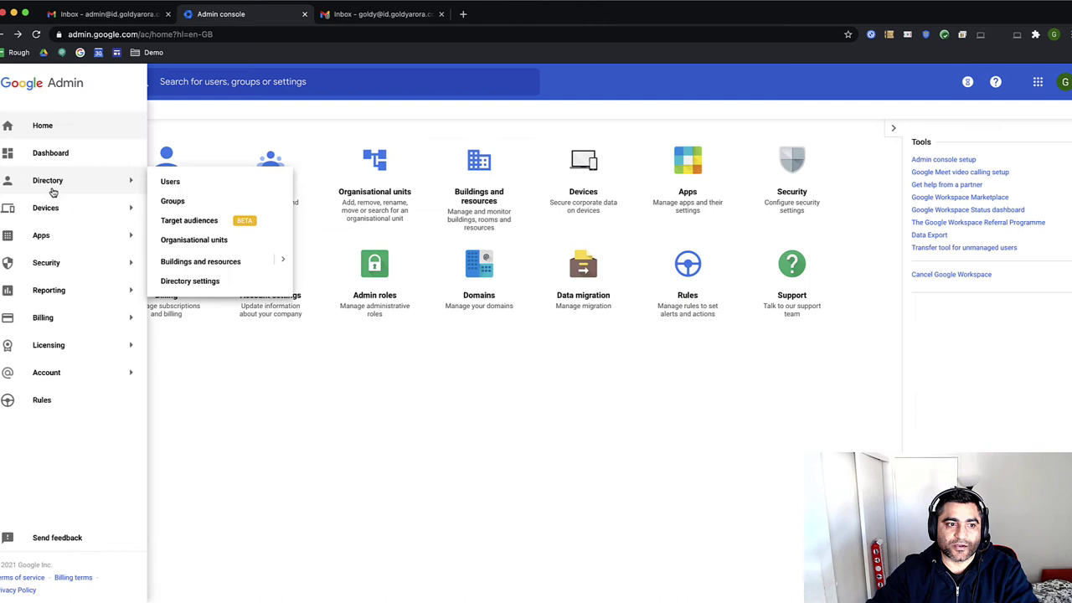
{"action": "mouse_move", "coordinate": [51, 239]}
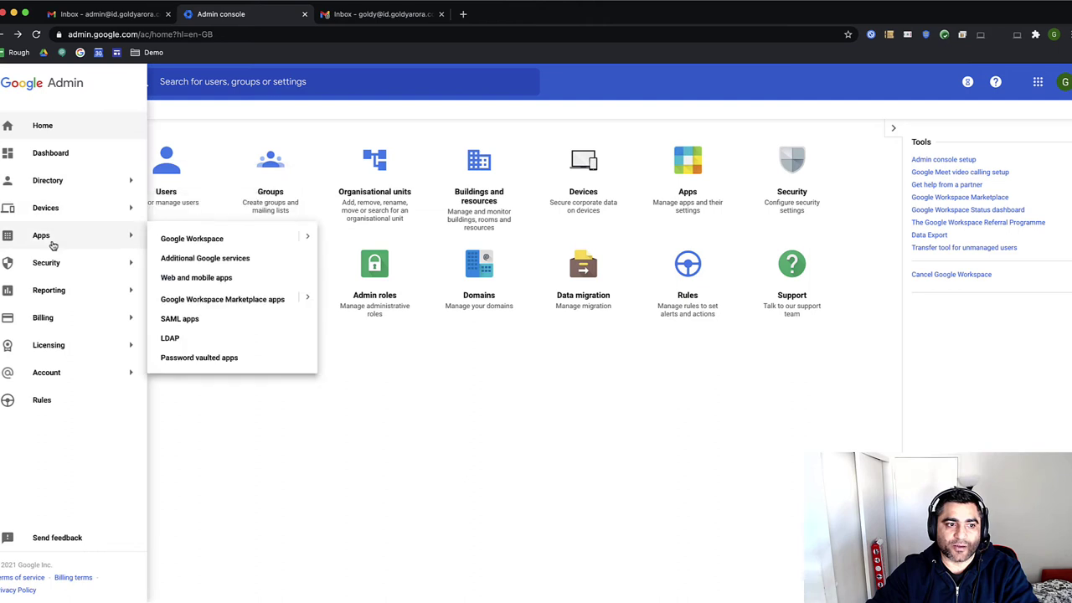
{"action": "left_click", "coordinate": [306, 238]}
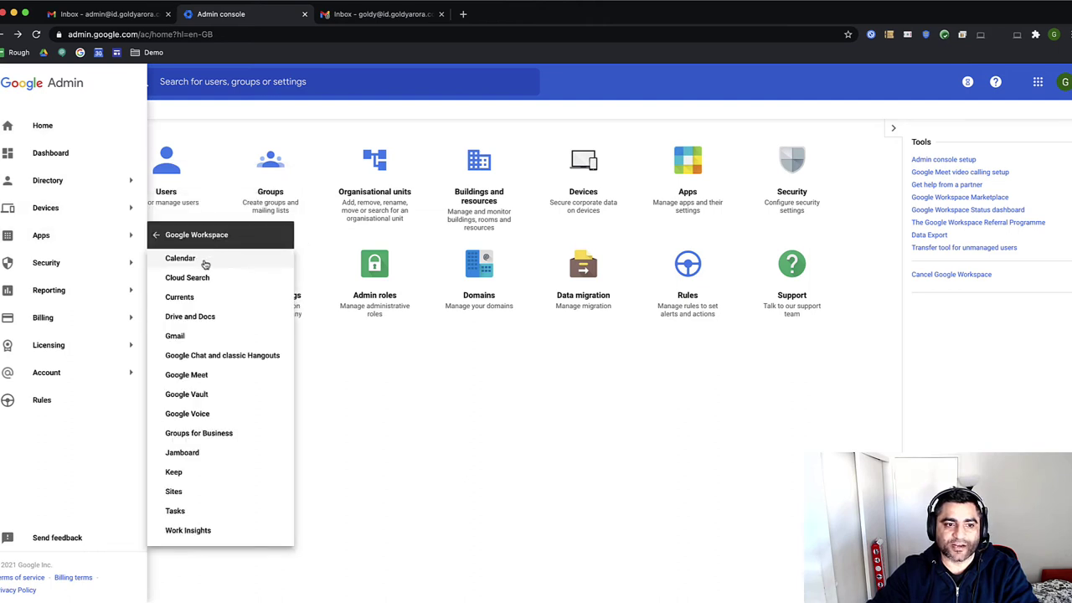
{"action": "left_click", "coordinate": [211, 261]}
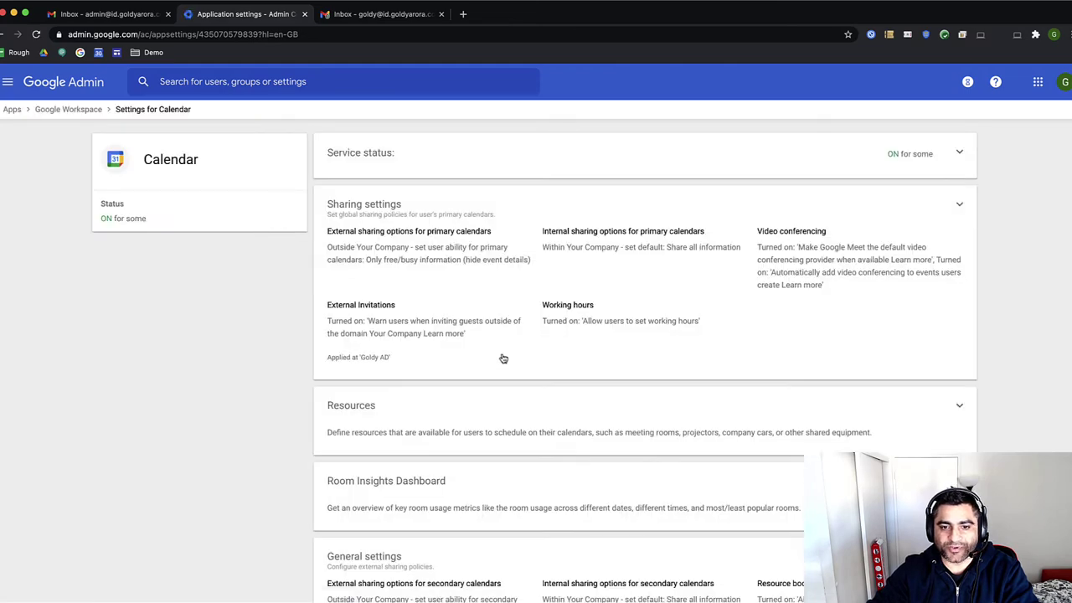
{"action": "left_click", "coordinate": [503, 358]}
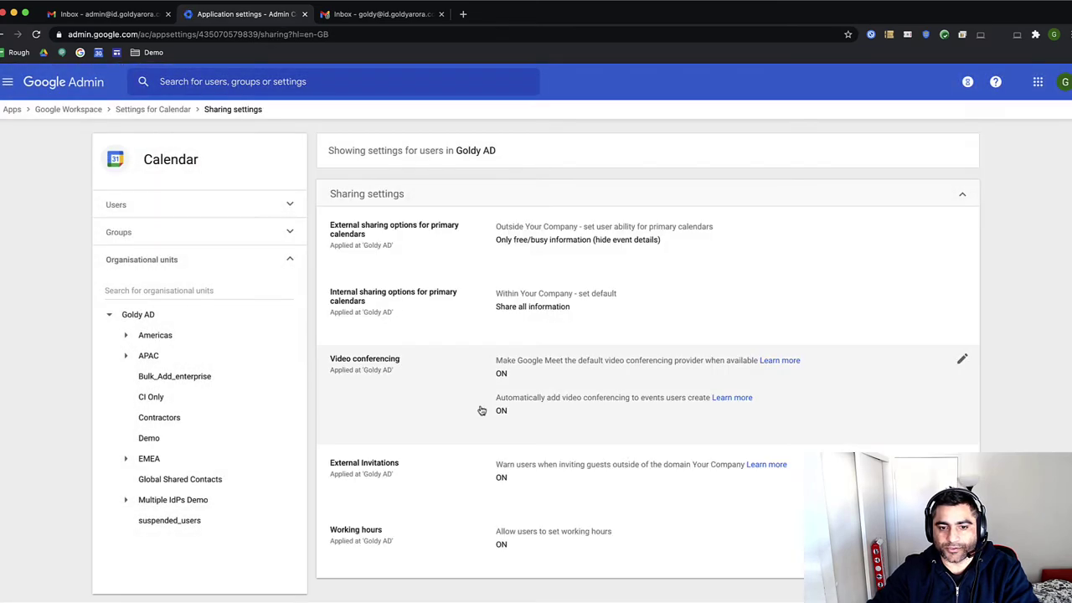
{"action": "left_click", "coordinate": [433, 414]}
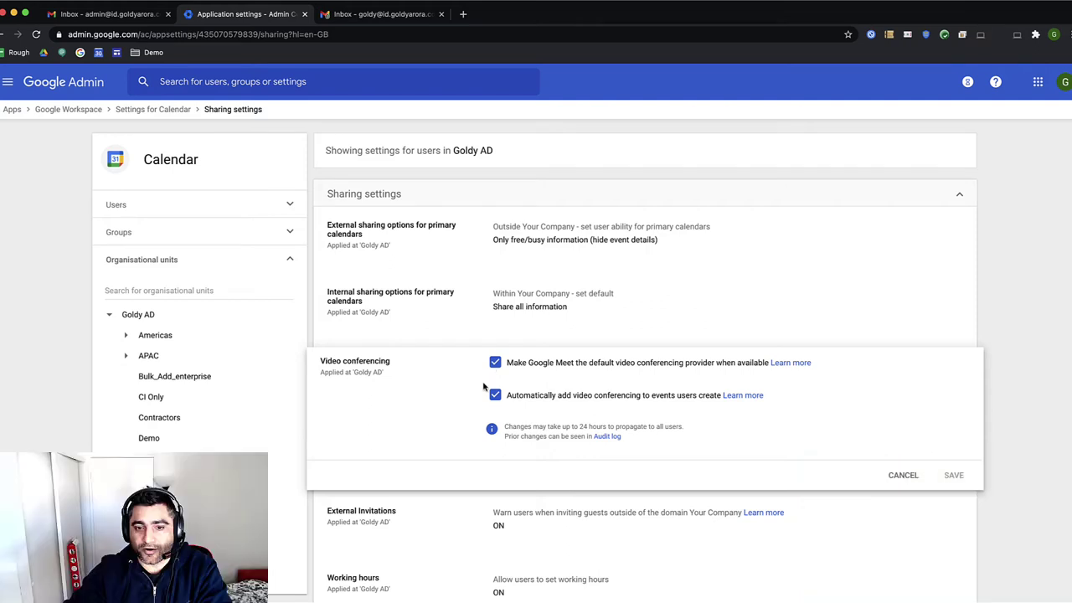
{"action": "left_click", "coordinate": [495, 361]}
{"action": "left_click", "coordinate": [495, 394]}
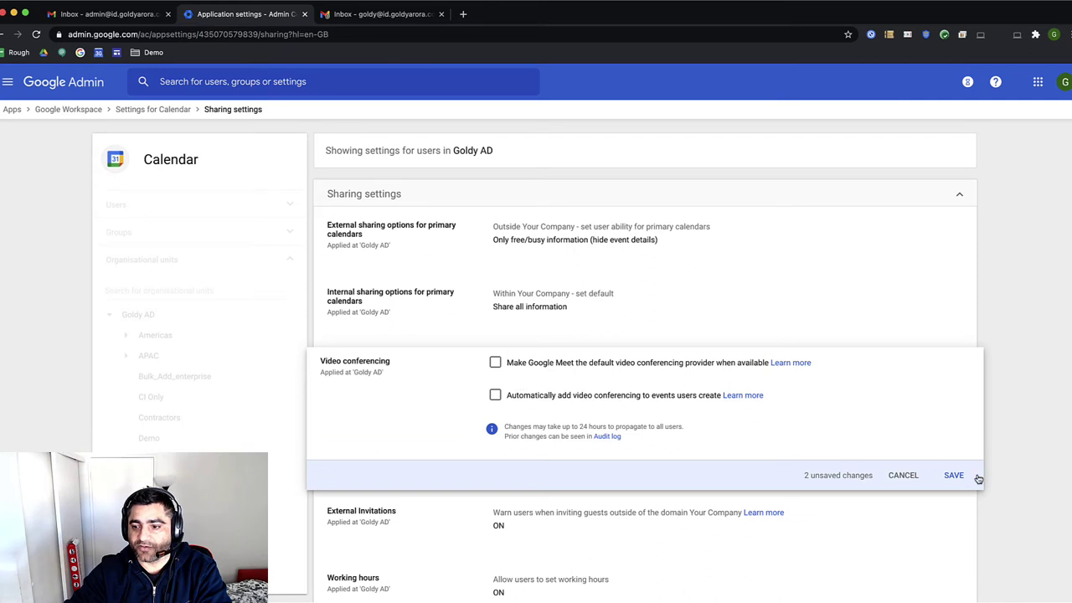
{"action": "left_click", "coordinate": [953, 475]}
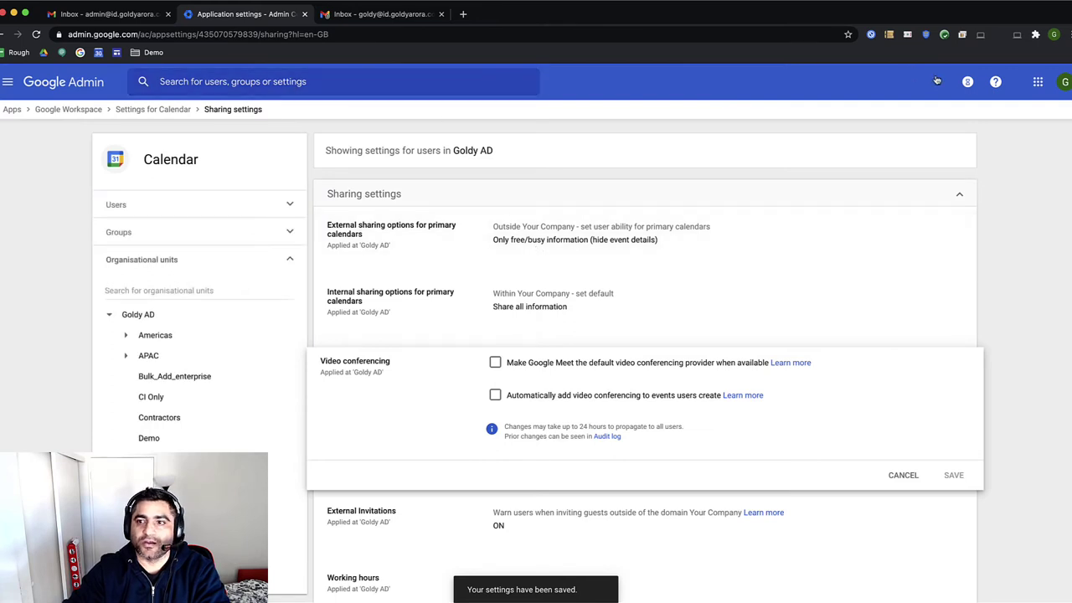
{"action": "left_click", "coordinate": [1032, 81]}
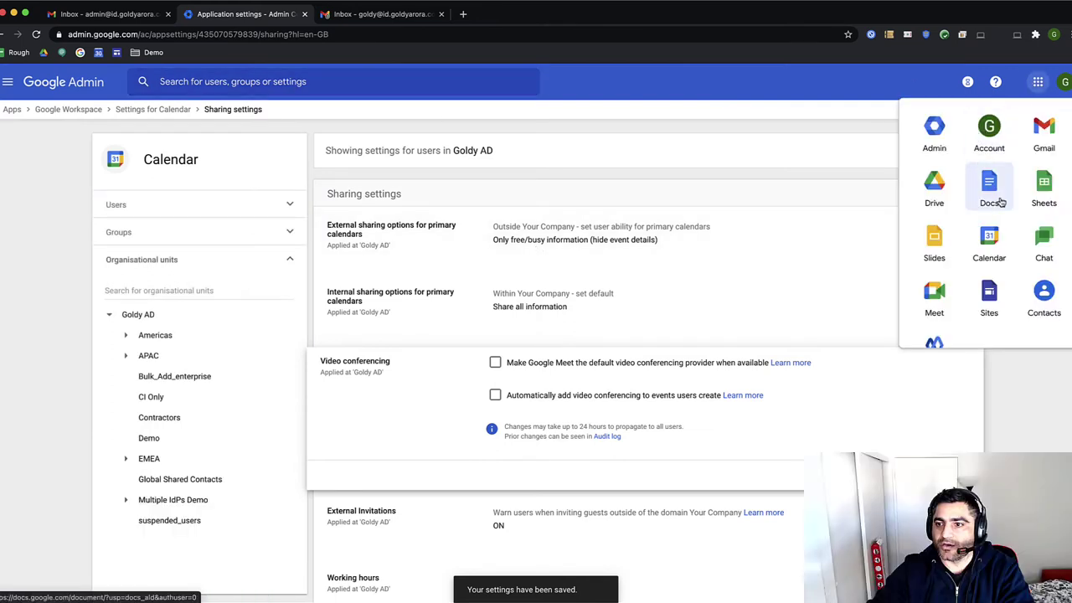
Create a Thursday 25 Feb 1:30pm event with Zoom Meeting conferencing, titled 'some tesing meeting'
{"action": "left_click", "coordinate": [992, 242]}
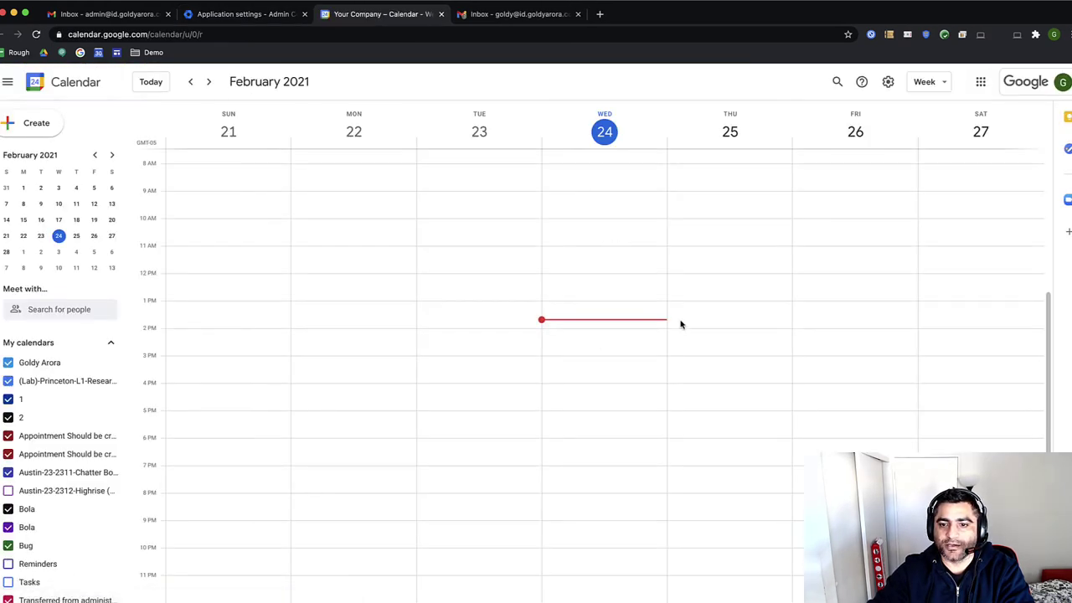
{"action": "double_click", "coordinate": [683, 320]}
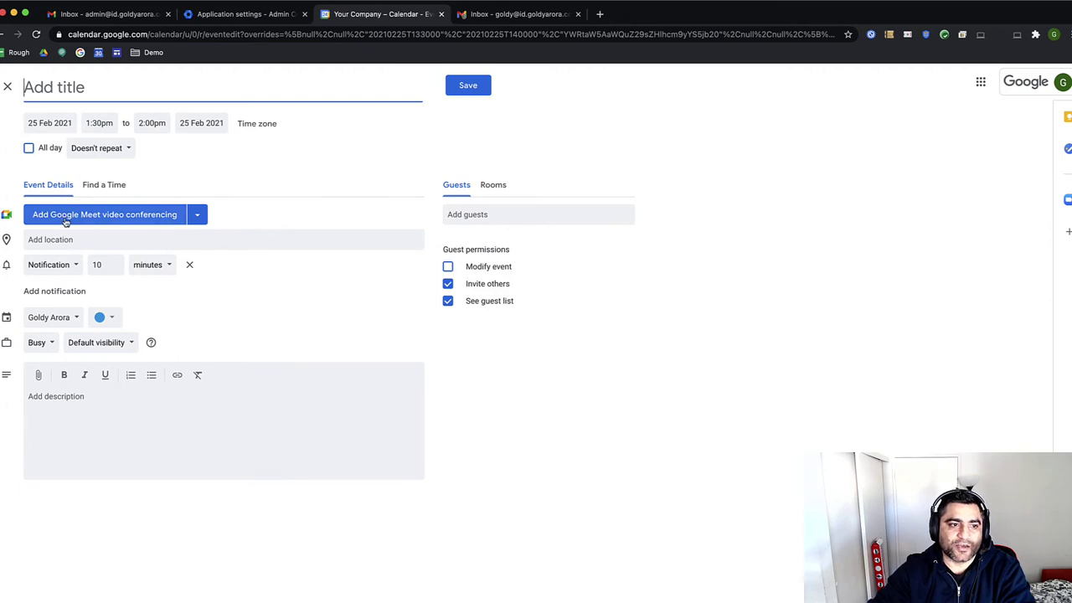
{"action": "left_click", "coordinate": [197, 216]}
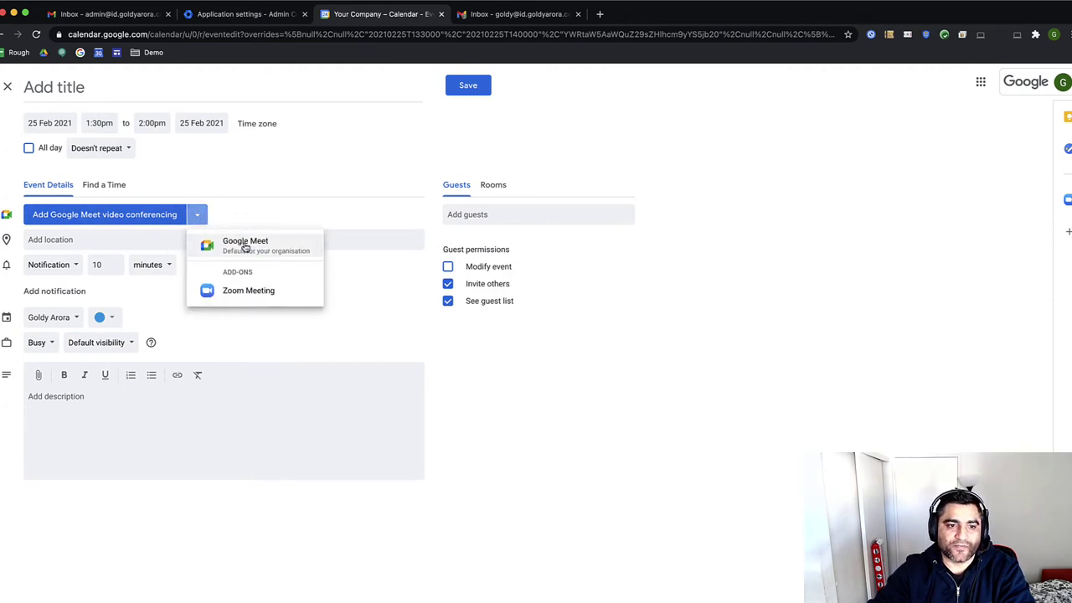
{"action": "left_click", "coordinate": [235, 291]}
{"action": "left_click", "coordinate": [150, 100]}
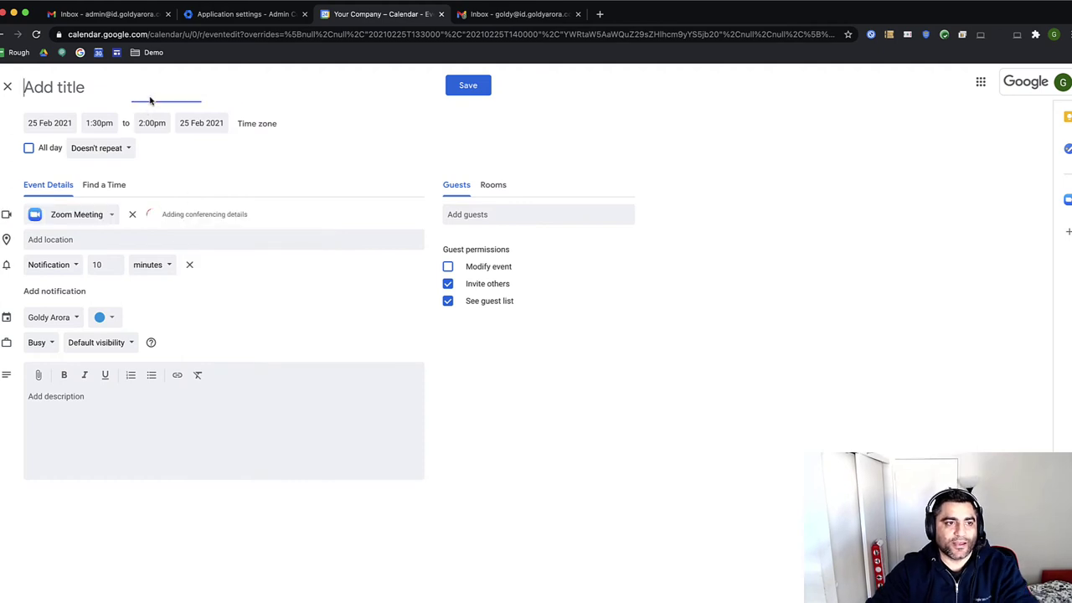
{"action": "type", "text": "some "}
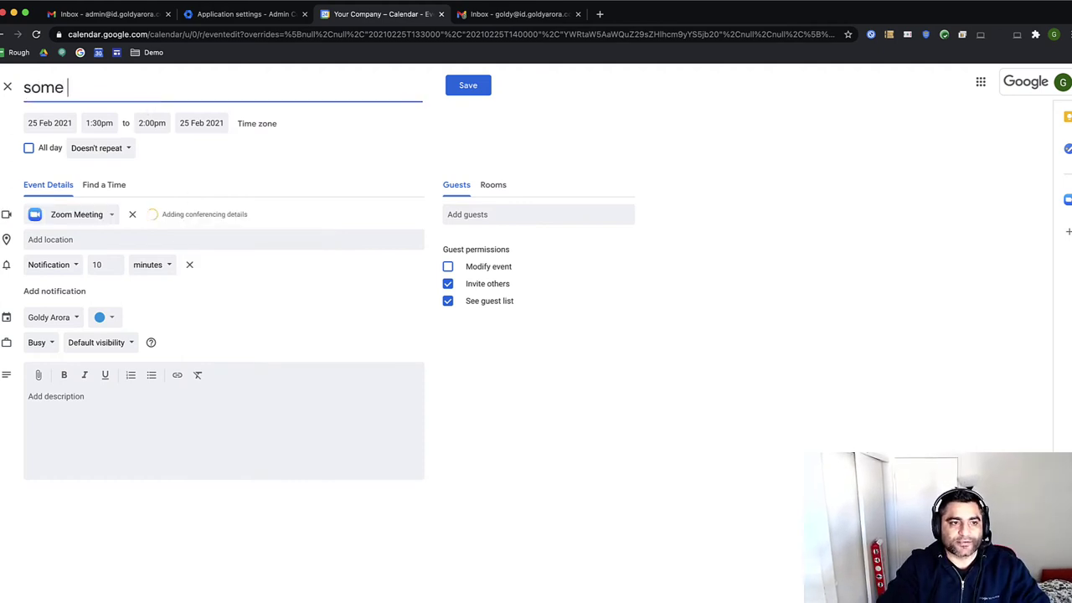
{"action": "type", "text": "tesing meet"}
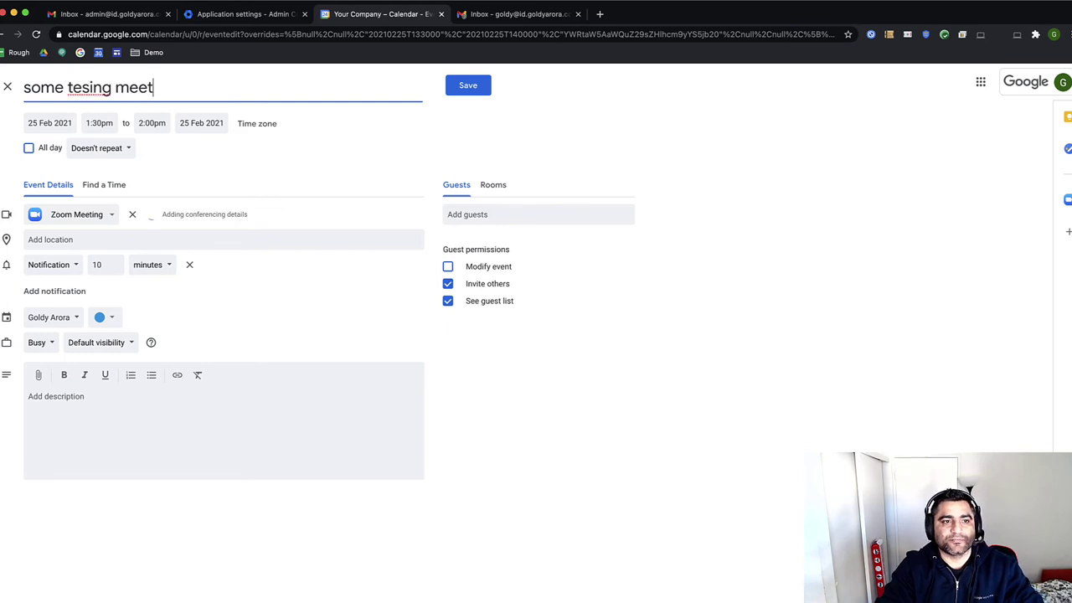
{"action": "type", "text": "in g"}
{"action": "key", "text": "BackSpace"}
{"action": "key", "text": "BackSpace"}
Finish the event title and add the second account's email address as a guest
{"action": "type", "text": "g"}
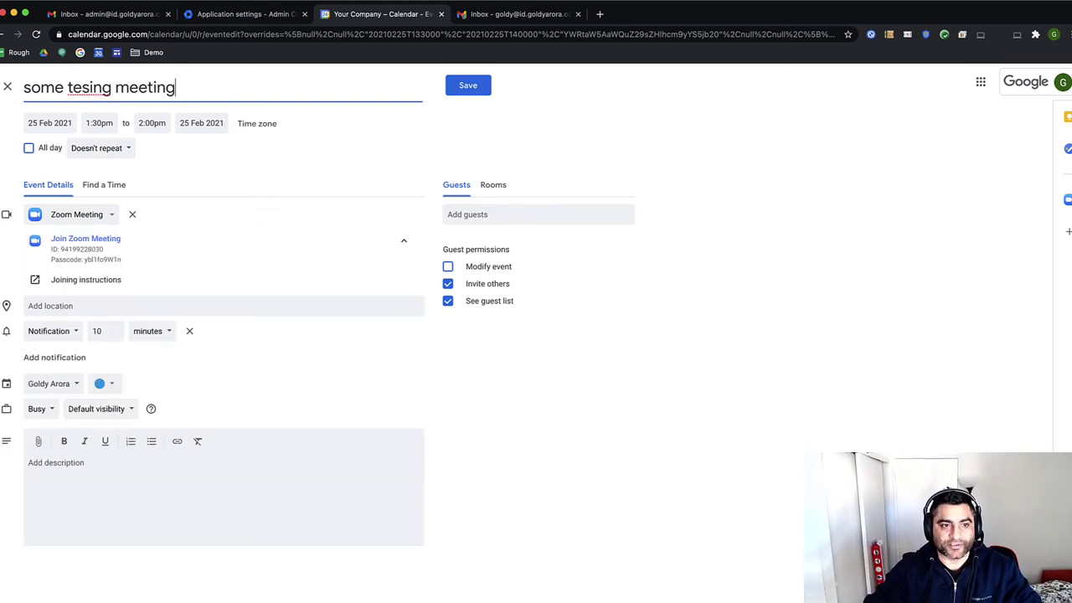
{"action": "left_click", "coordinate": [501, 216]}
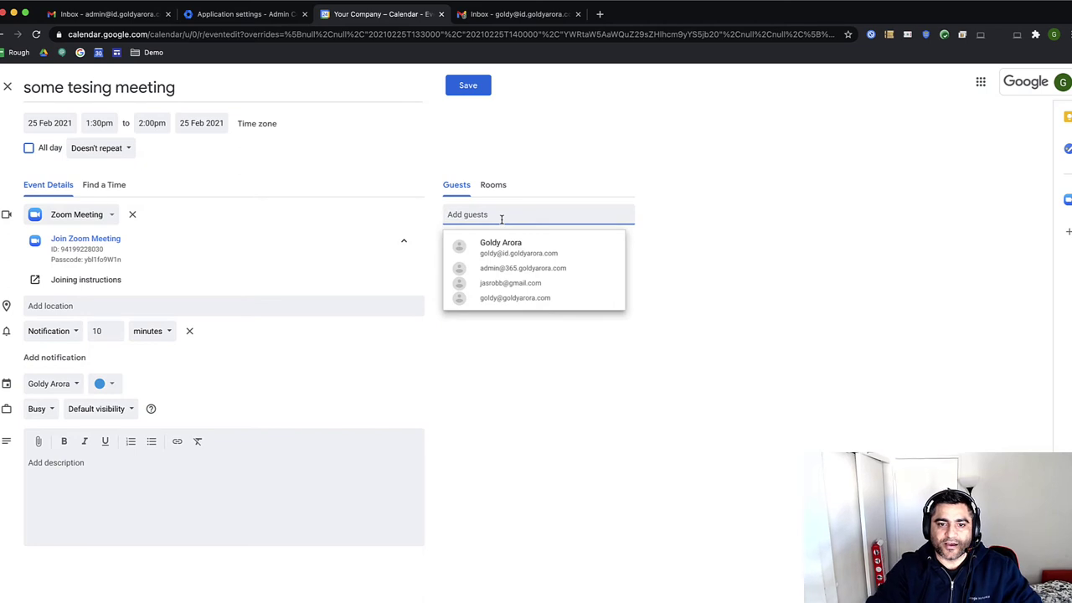
{"action": "left_click", "coordinate": [540, 174]}
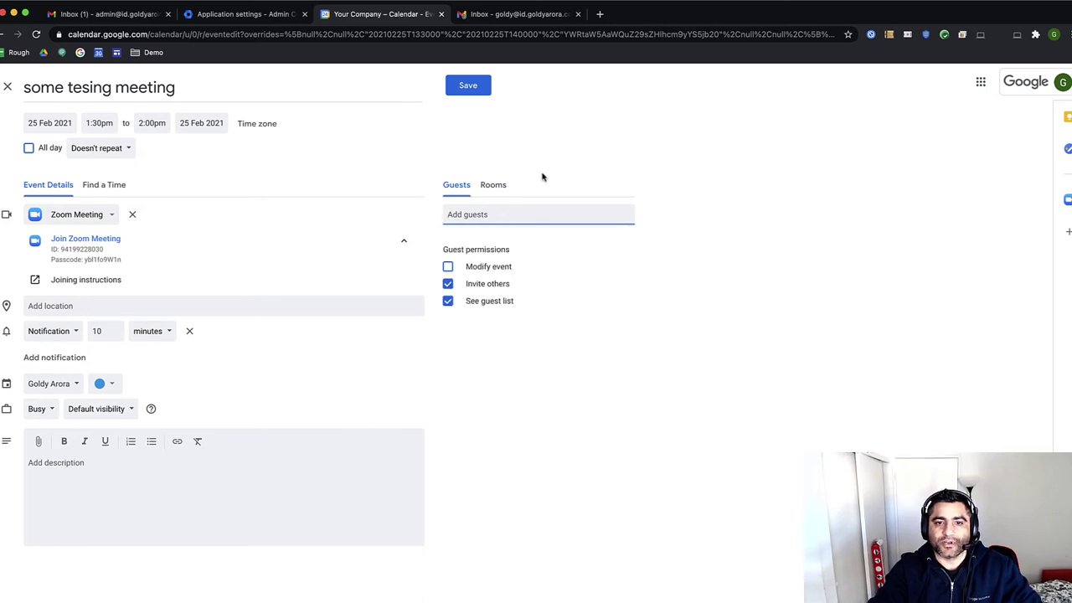
{"action": "left_click", "coordinate": [492, 215]}
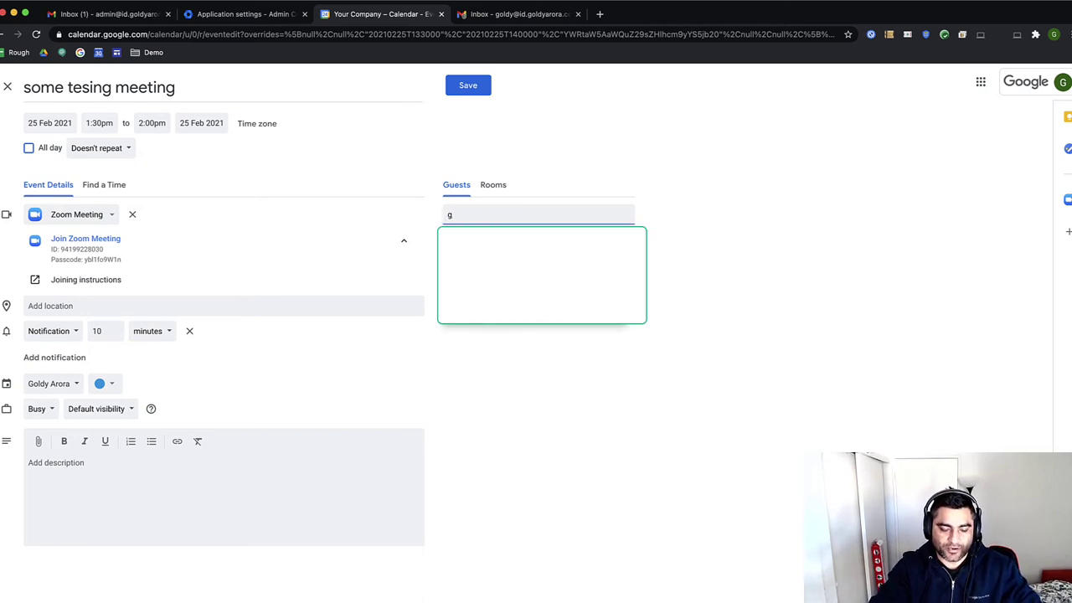
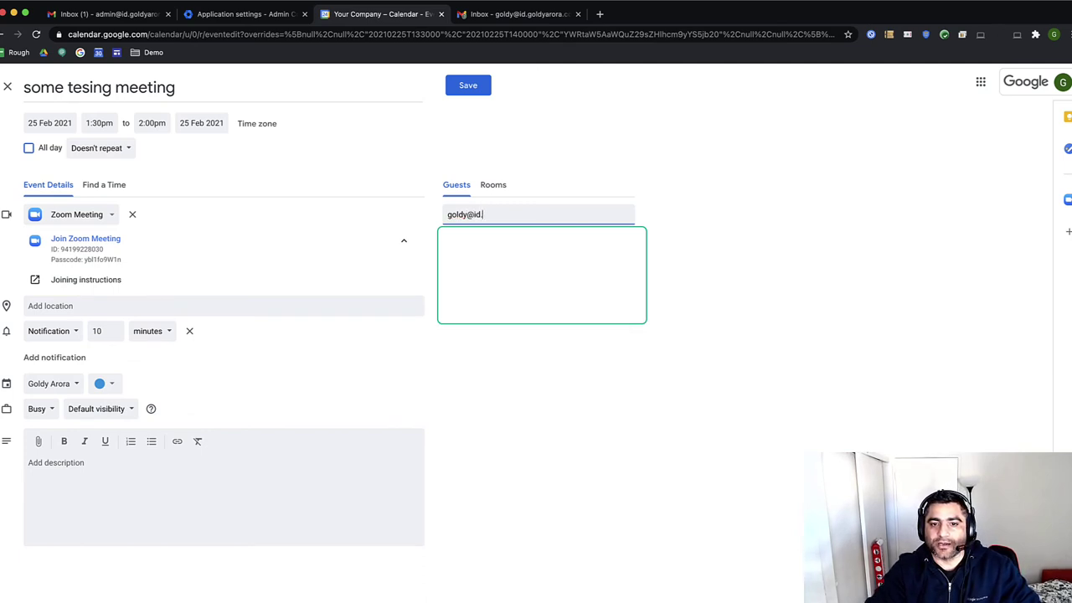
{"action": "key", "text": "Return"}
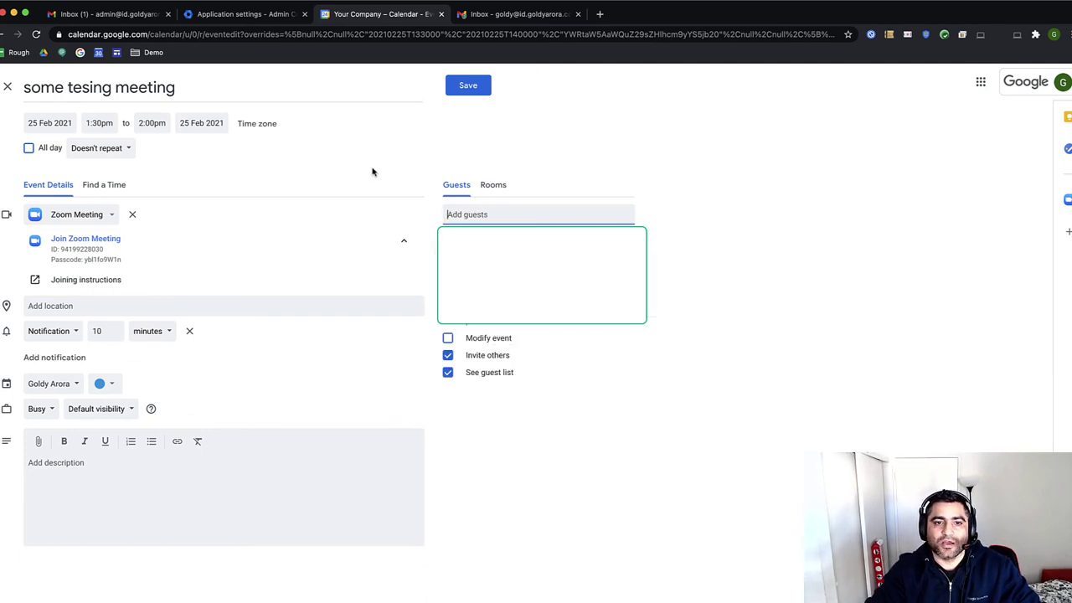
Save the meeting, send the invitation to the guest, and view the event details
{"action": "left_click", "coordinate": [455, 90]}
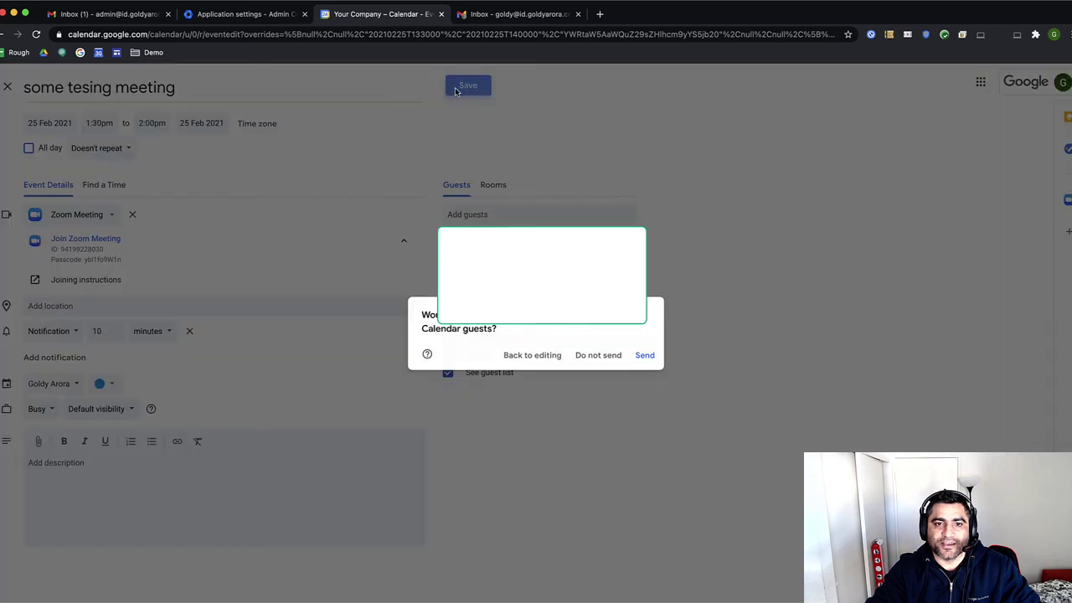
{"action": "left_click", "coordinate": [645, 360]}
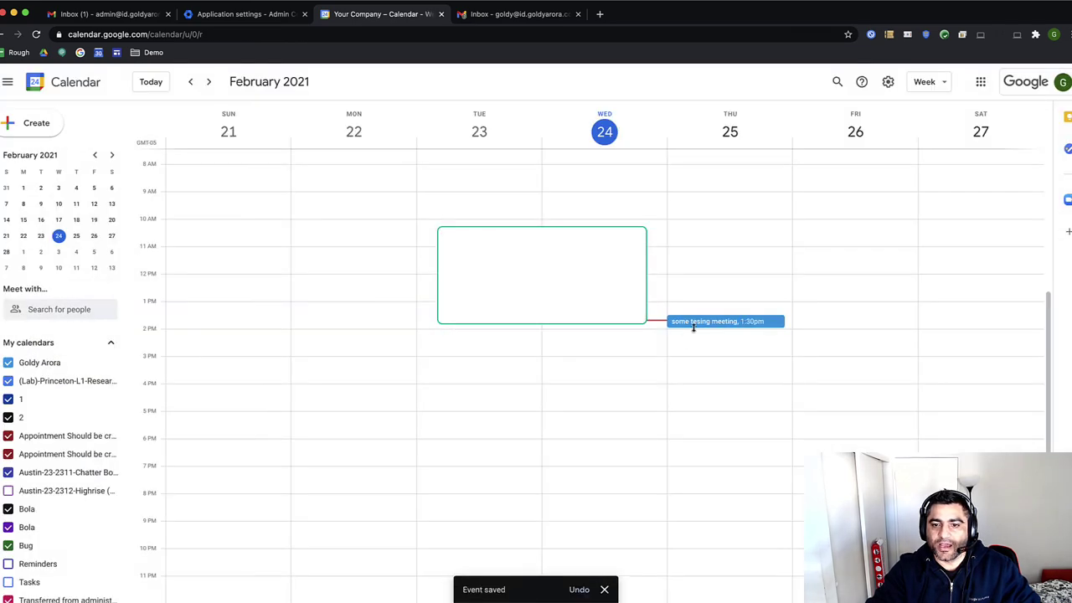
{"action": "left_click", "coordinate": [693, 324]}
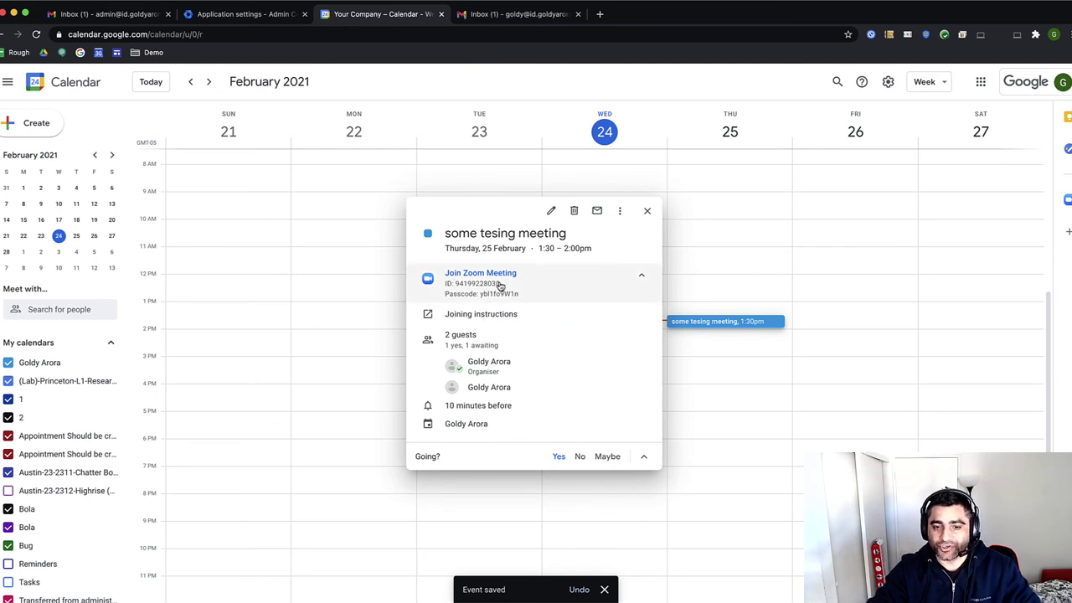
Open the 'some tesing meeting' invitation email in the guest's Gmail inbox
{"action": "left_click", "coordinate": [519, 14]}
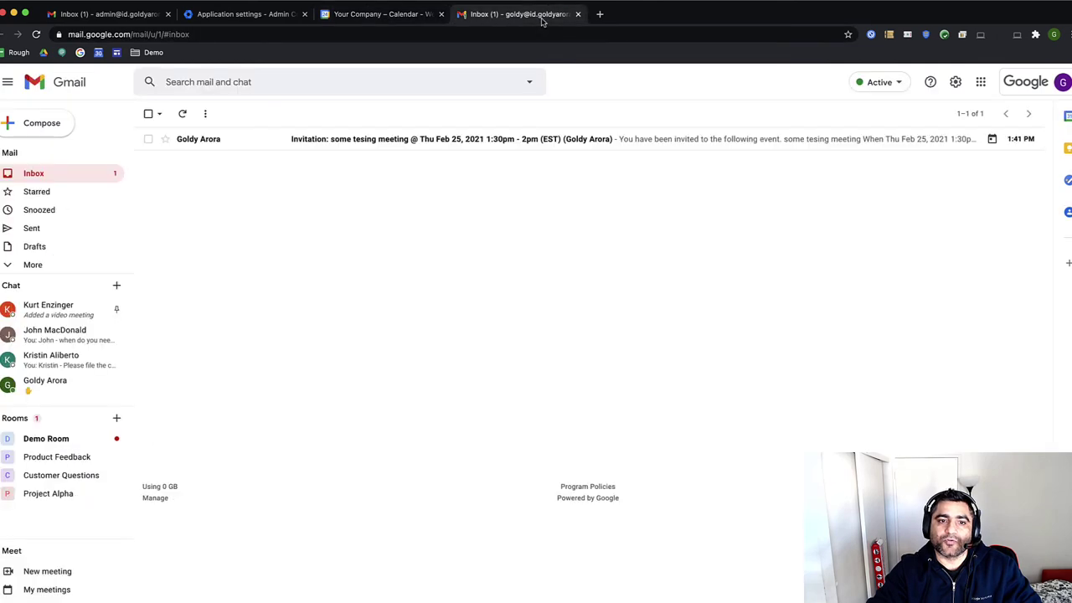
{"action": "left_click", "coordinate": [344, 147]}
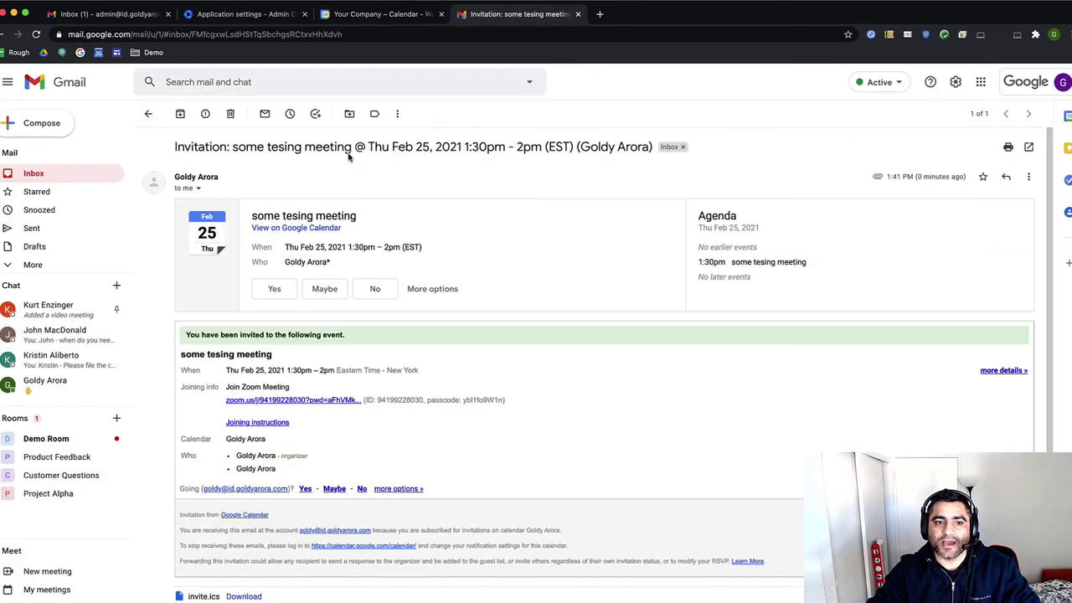